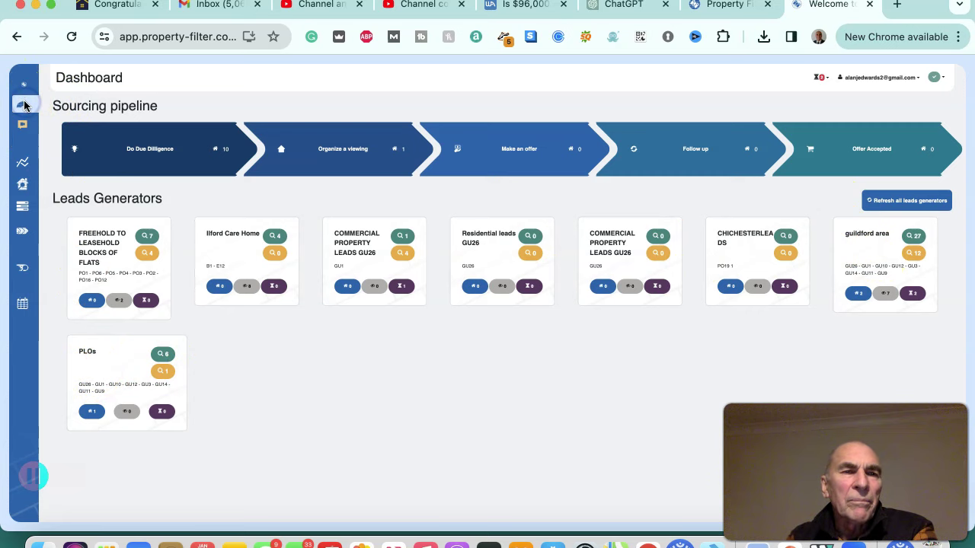
Open the sourcing pipeline and show the details of the £850,000 four-bed detached house
{"action": "mouse_move", "coordinate": [29, 114]}
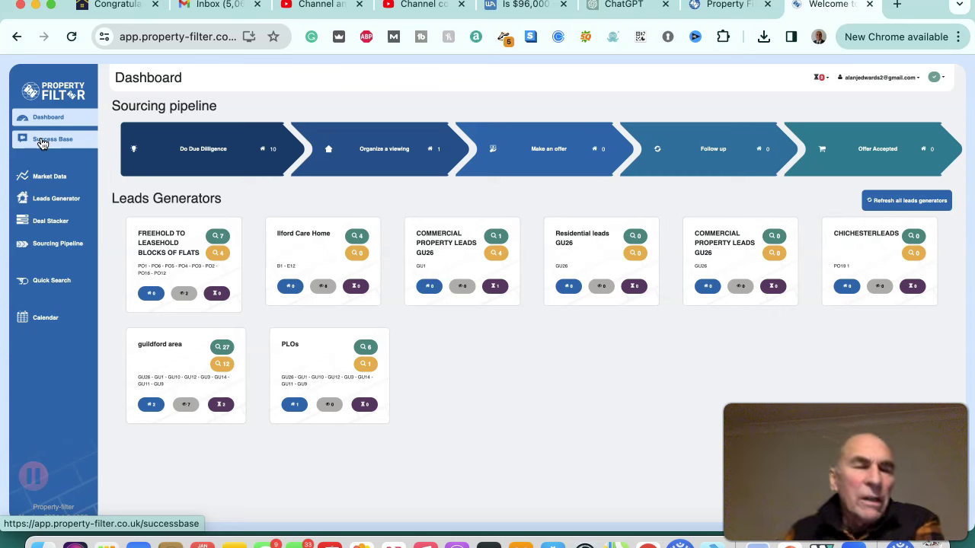
{"action": "left_click", "coordinate": [55, 245]}
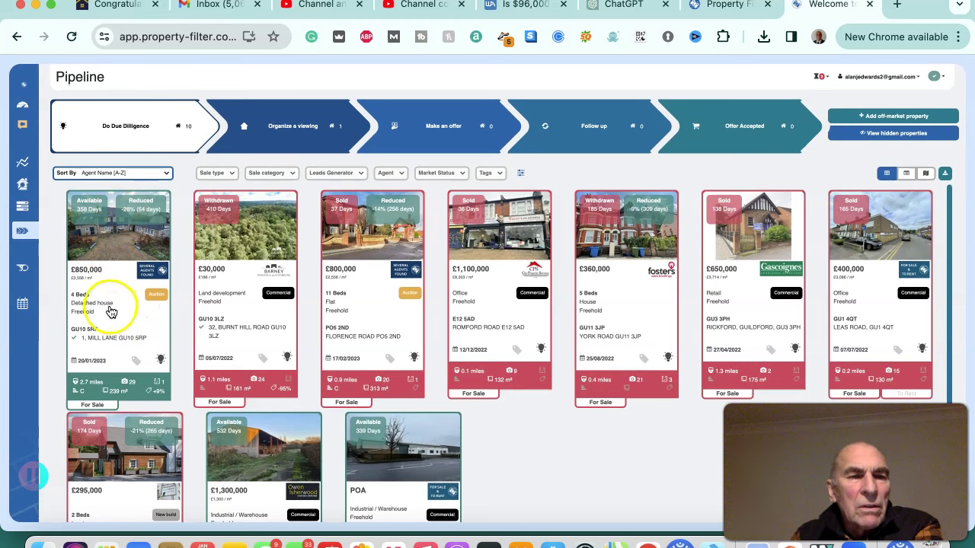
{"action": "left_click", "coordinate": [109, 311]}
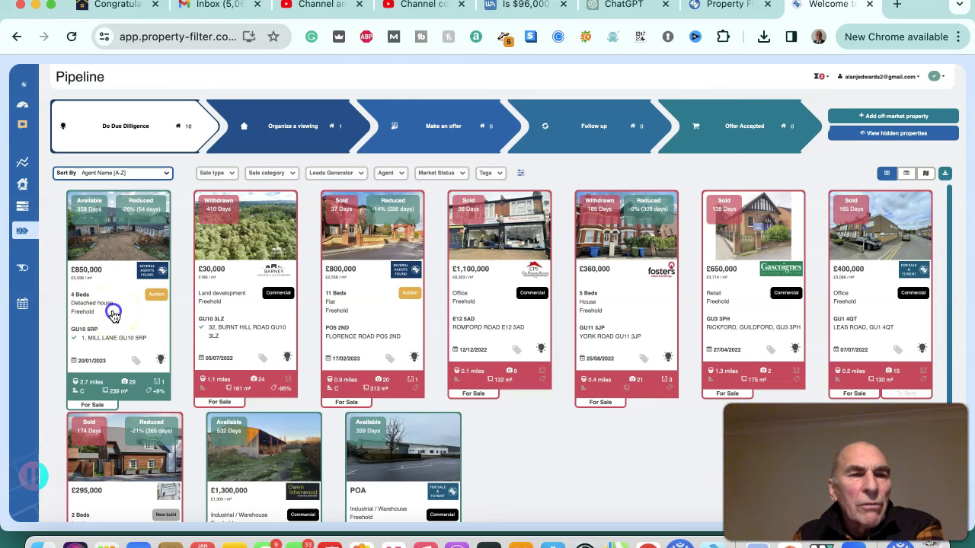
{"action": "mouse_move", "coordinate": [113, 311]}
{"action": "left_click", "coordinate": [116, 283]}
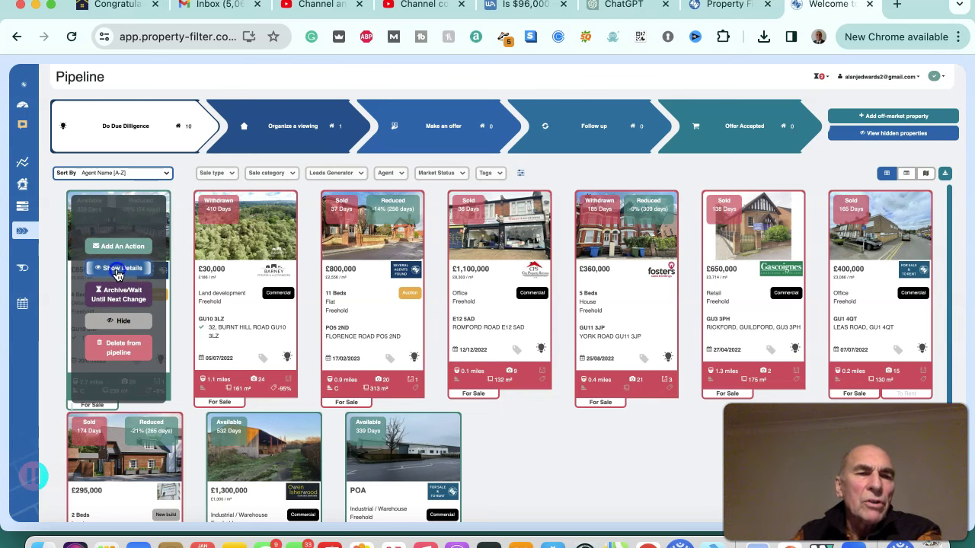
{"action": "left_click", "coordinate": [117, 268]}
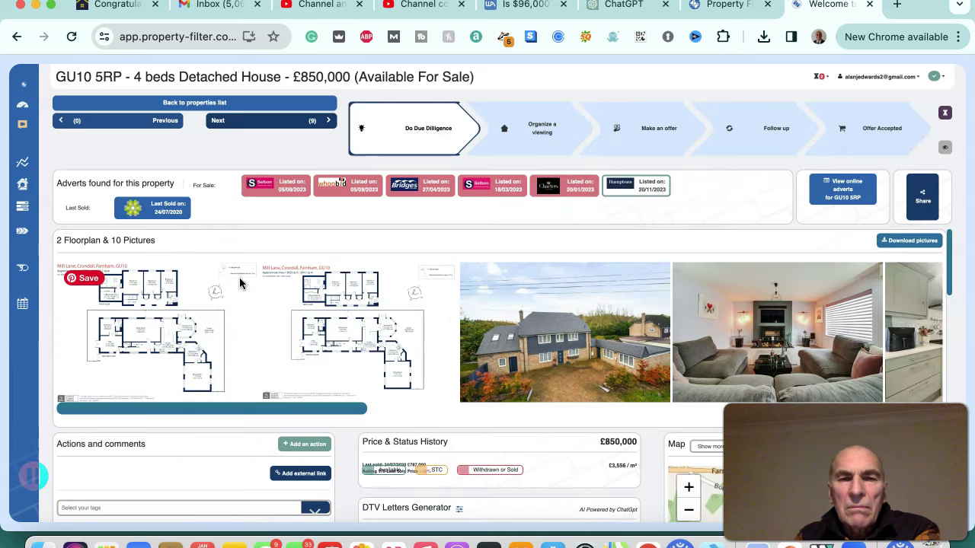
Examine the detached house's floorplans, photos, actions and comments, price and status history, due diligence, agent and location sections
{"action": "scroll", "coordinate": [239, 277], "scroll_direction": "down", "scroll_amount": 4}
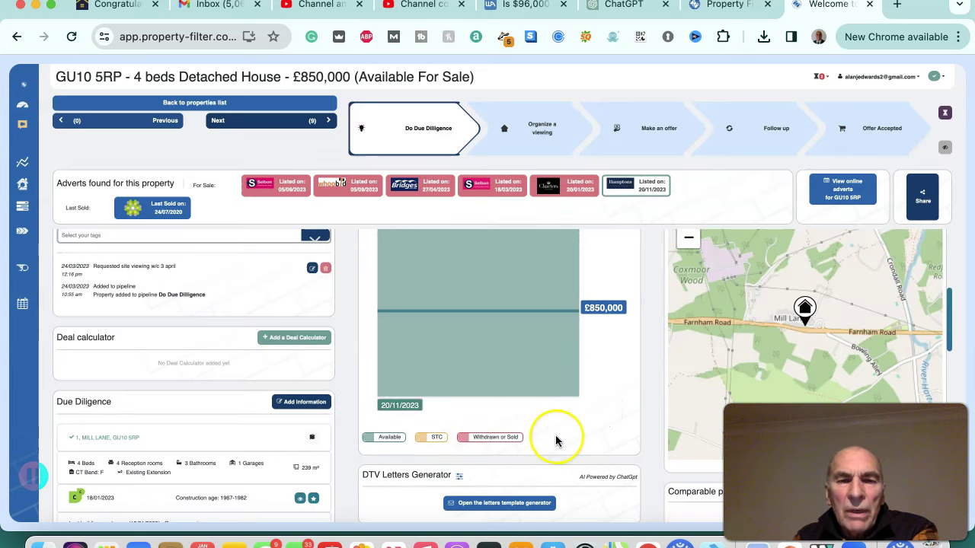
{"action": "scroll", "coordinate": [556, 440], "scroll_direction": "down", "scroll_amount": 1}
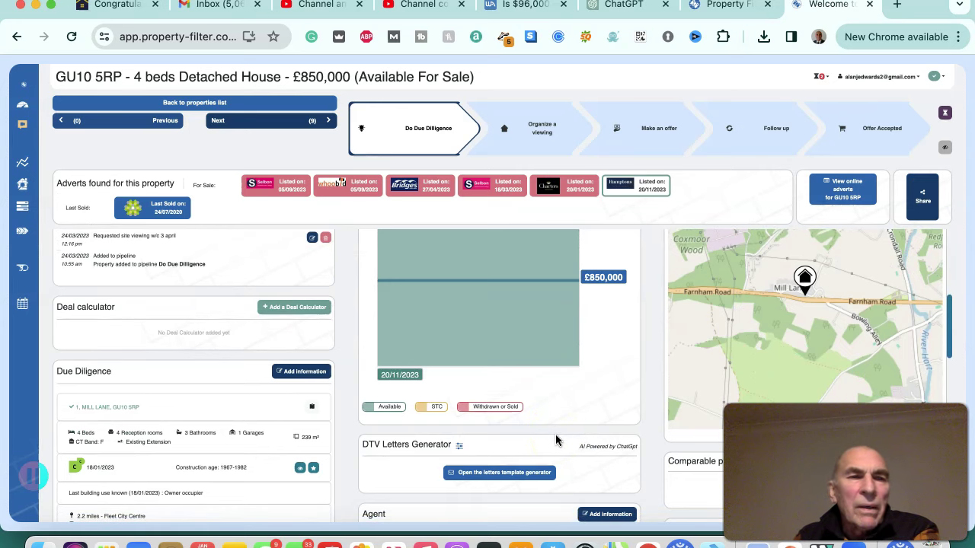
{"action": "scroll", "coordinate": [198, 240], "scroll_direction": "down", "scroll_amount": 1}
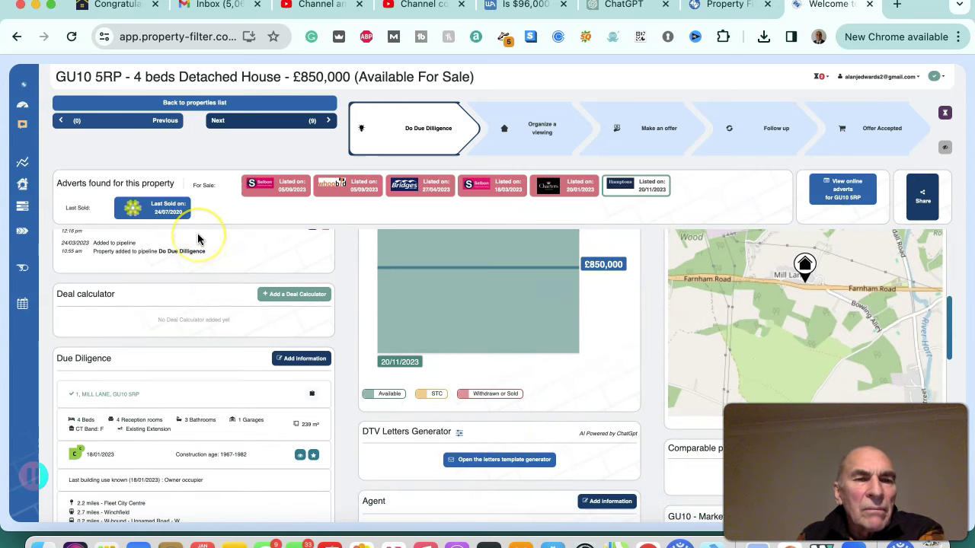
{"action": "scroll", "coordinate": [198, 239], "scroll_direction": "down", "scroll_amount": 2}
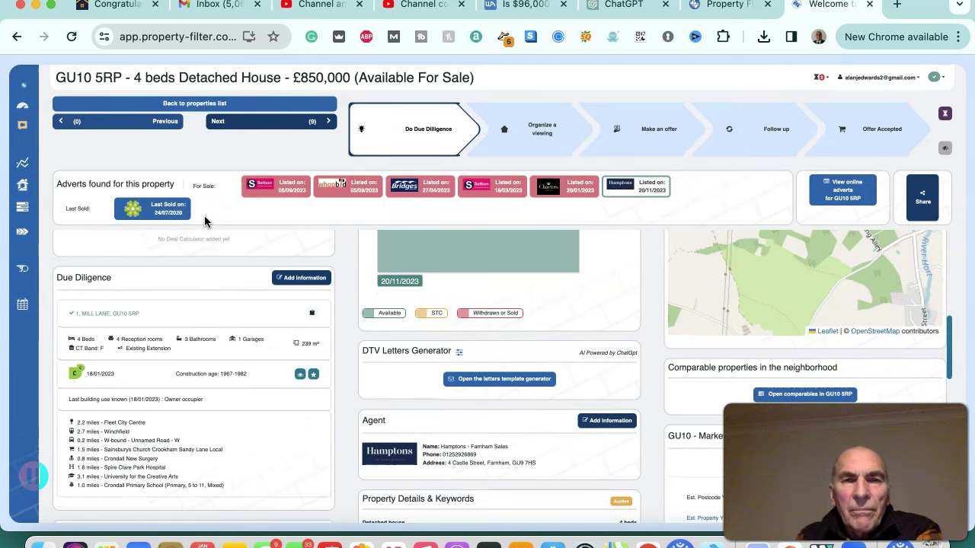
{"action": "scroll", "coordinate": [514, 317], "scroll_direction": "up", "scroll_amount": 6}
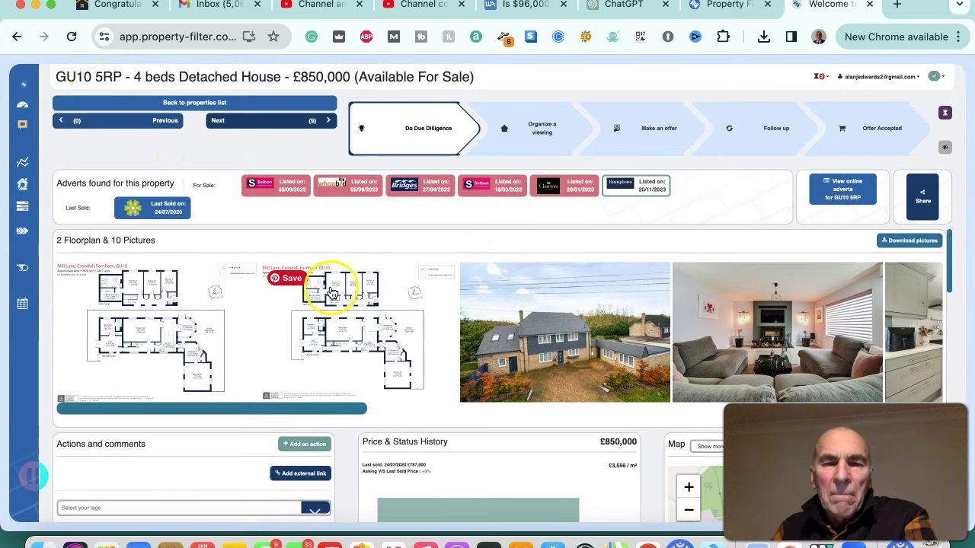
{"action": "left_click", "coordinate": [563, 356]}
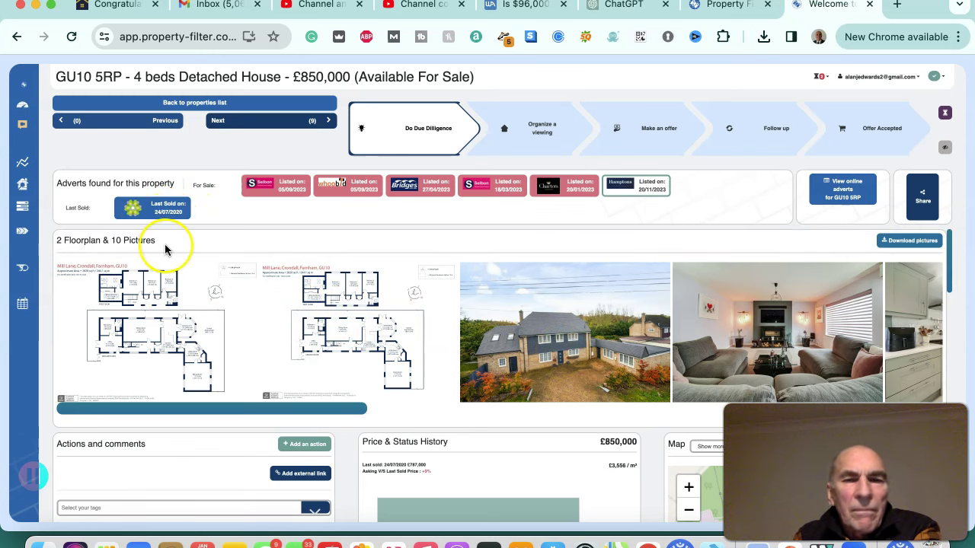
{"action": "scroll", "coordinate": [190, 260], "scroll_direction": "down", "scroll_amount": 1}
{"action": "scroll", "coordinate": [190, 260], "scroll_direction": "down", "scroll_amount": 2}
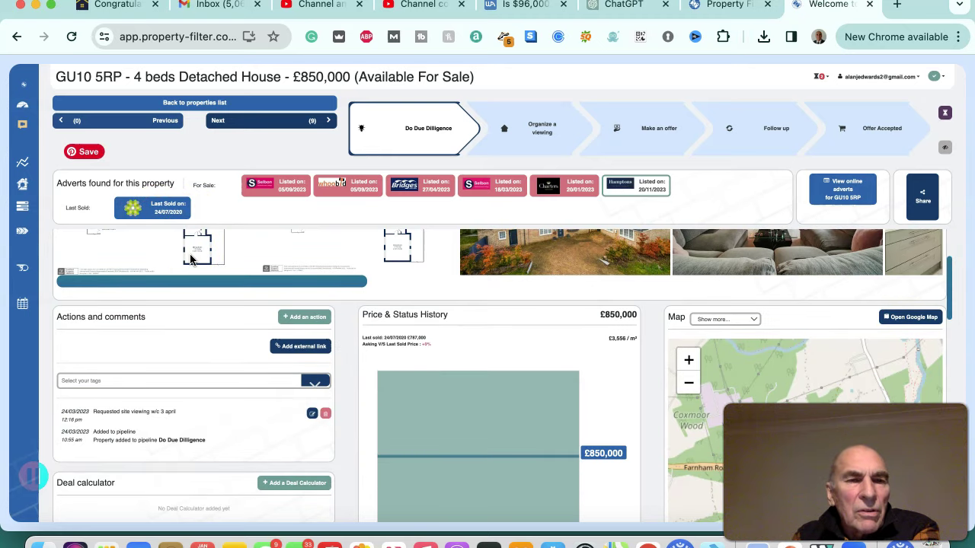
{"action": "scroll", "coordinate": [190, 260], "scroll_direction": "down", "scroll_amount": 2}
{"action": "scroll", "coordinate": [191, 260], "scroll_direction": "down", "scroll_amount": 1}
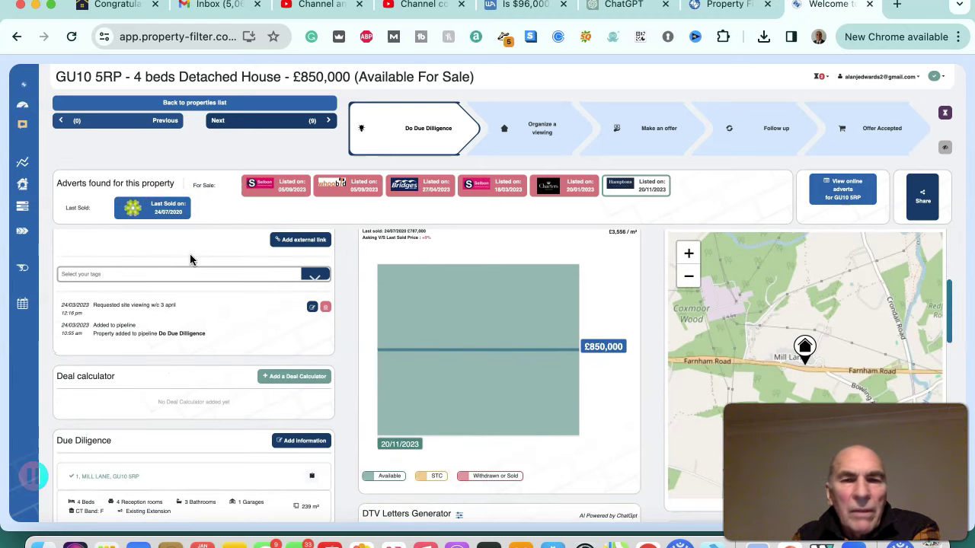
{"action": "scroll", "coordinate": [190, 260], "scroll_direction": "down", "scroll_amount": 4}
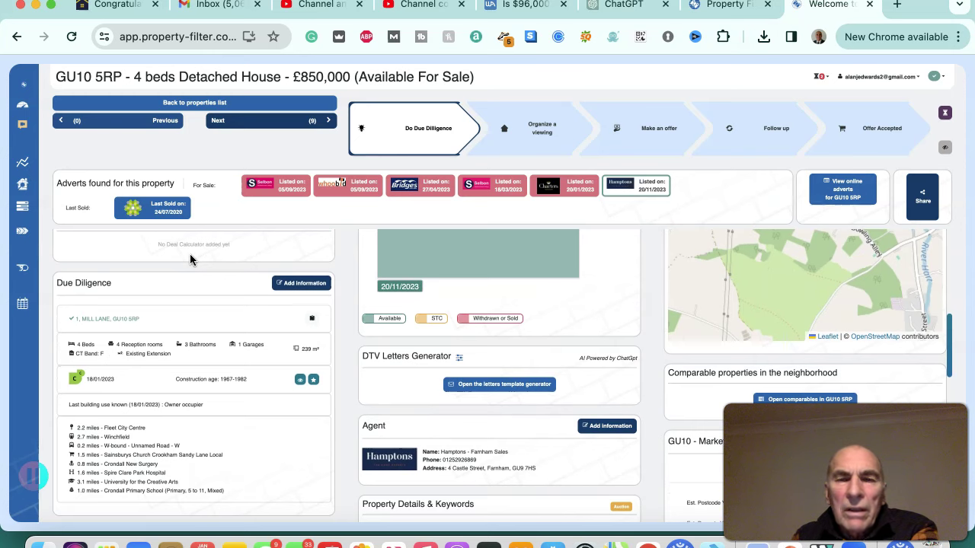
{"action": "scroll", "coordinate": [190, 257], "scroll_direction": "down", "scroll_amount": 1}
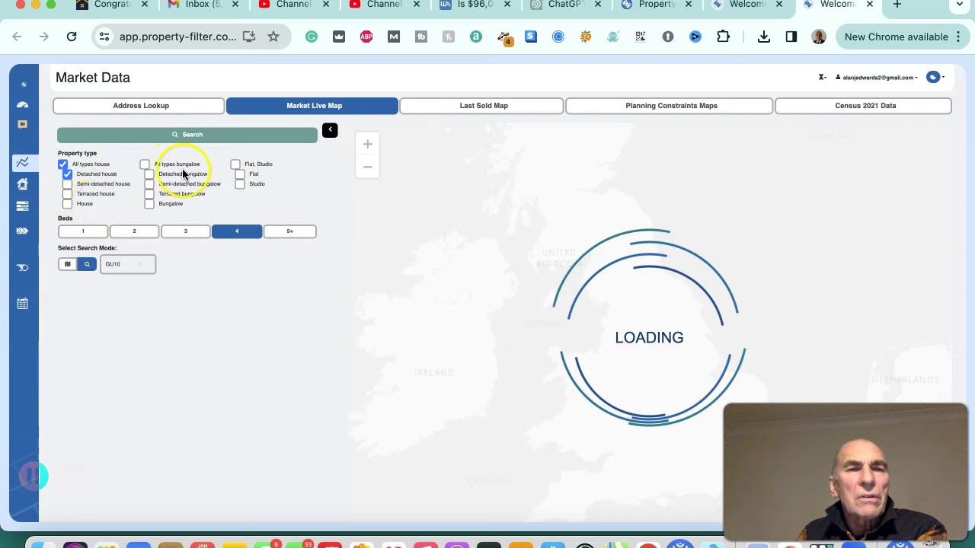
Open the Do Due Dilligence stage of the sourcing pipeline from the dashboard, choosing to wait for the unresponsive pages
{"action": "left_click", "coordinate": [607, 207]}
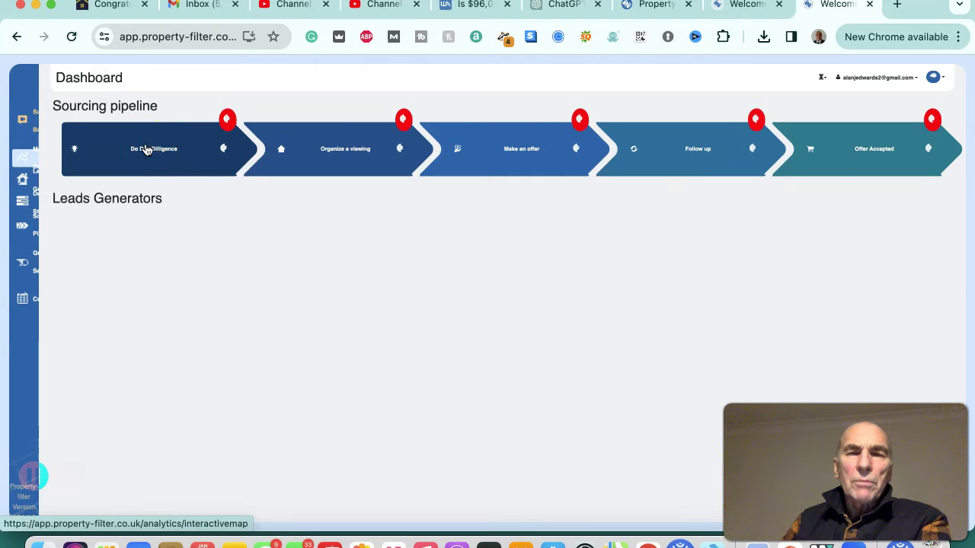
{"action": "left_click", "coordinate": [151, 149]}
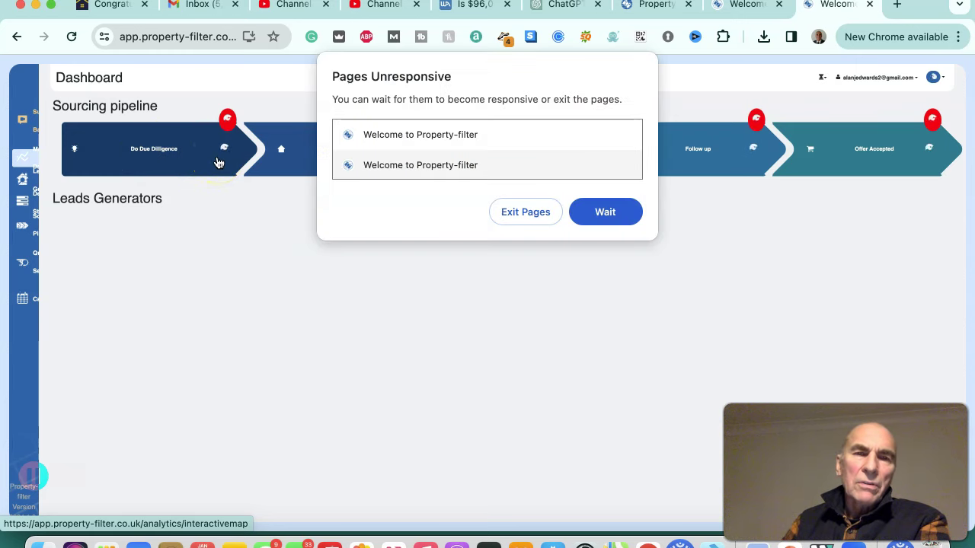
{"action": "left_click", "coordinate": [604, 212]}
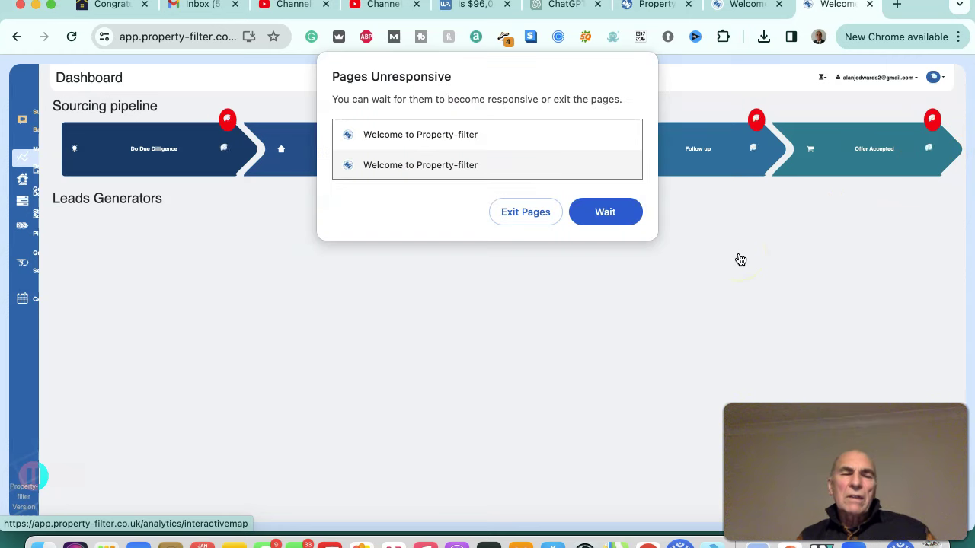
{"action": "left_click", "coordinate": [601, 212]}
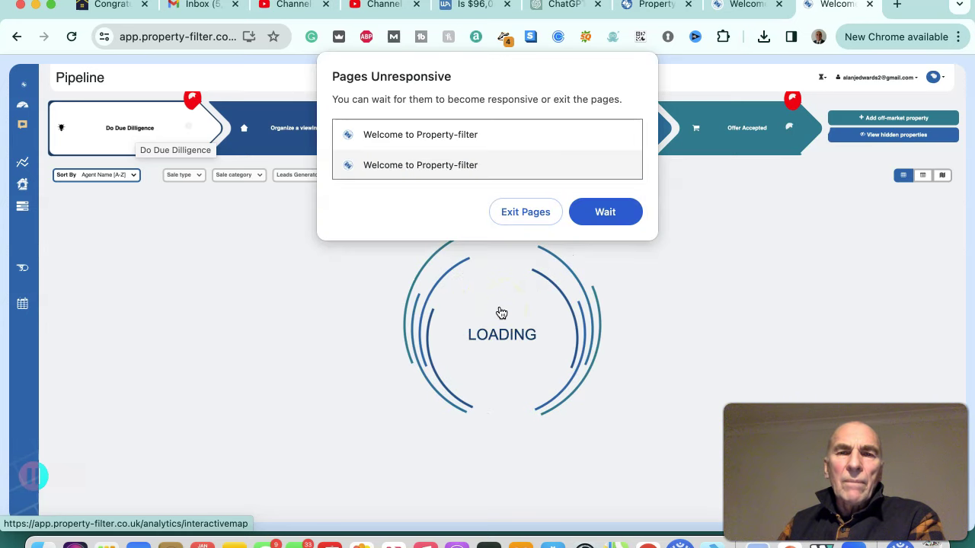
{"action": "left_click", "coordinate": [612, 215]}
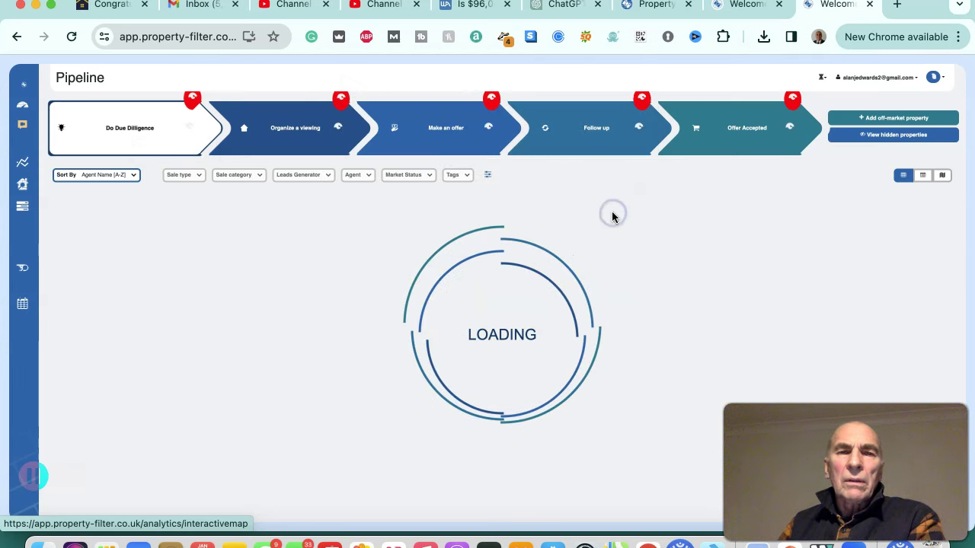
{"action": "left_click", "coordinate": [126, 132]}
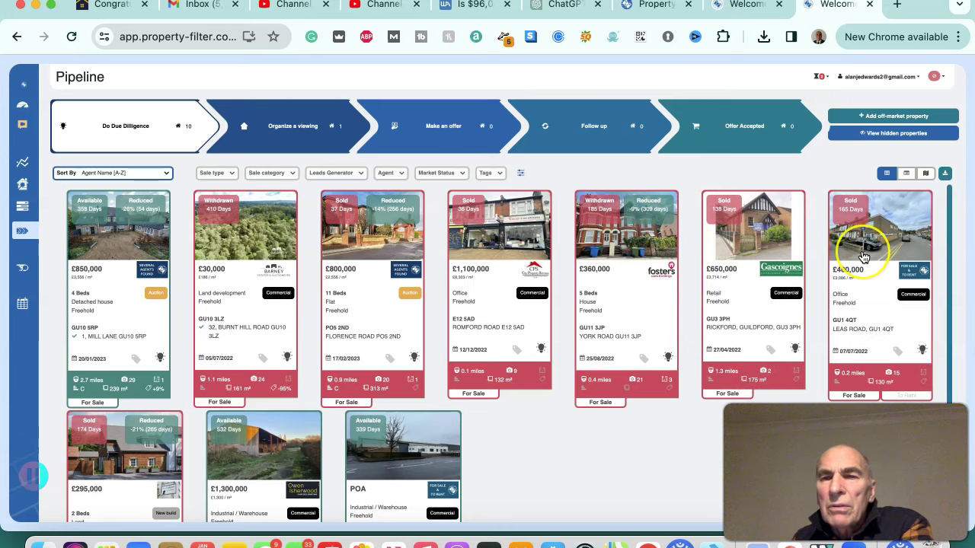
Open the £1,300,000 industrial/warehouse property and examine its price history, due diligence, agent, stress test, market data and description
{"action": "scroll", "coordinate": [859, 260], "scroll_direction": "down", "scroll_amount": 4}
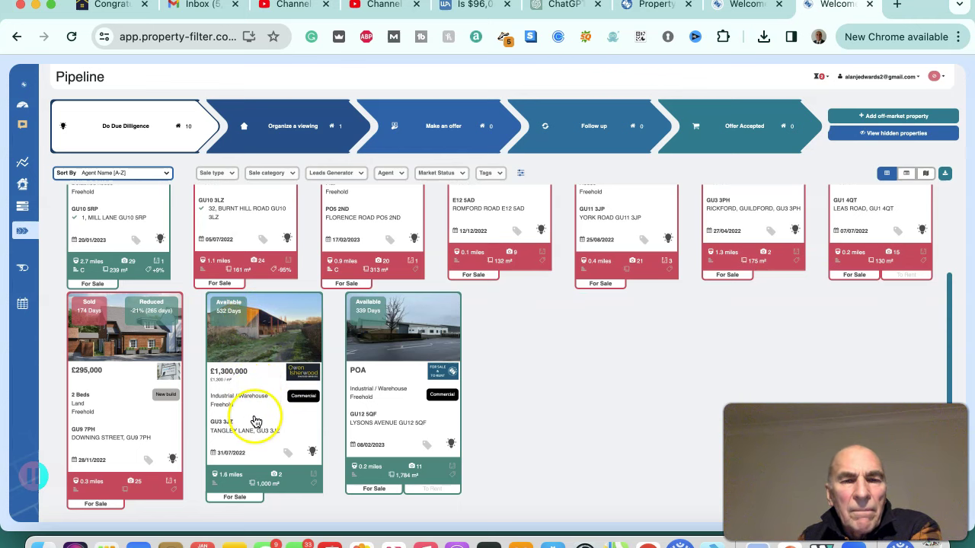
{"action": "left_click", "coordinate": [255, 419]}
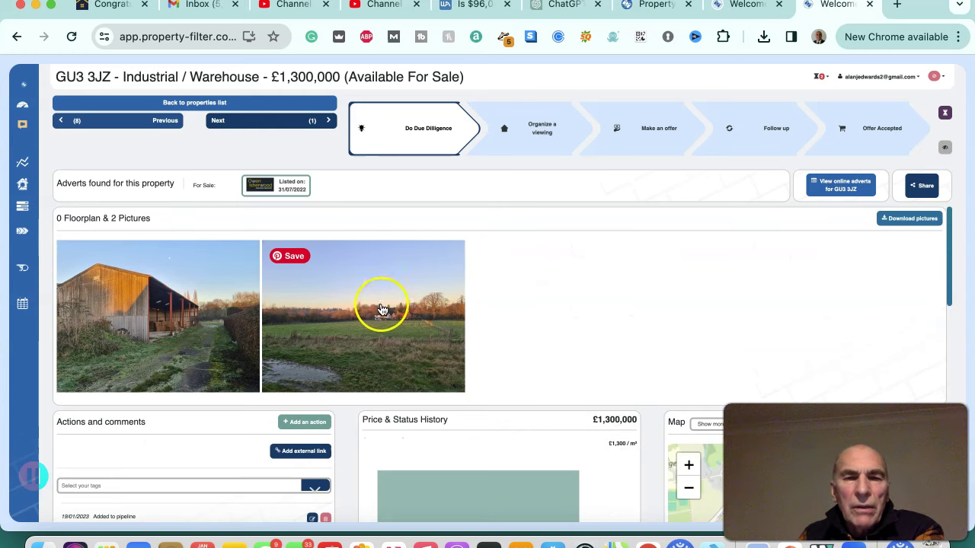
{"action": "scroll", "coordinate": [387, 291], "scroll_direction": "down", "scroll_amount": 3}
{"action": "scroll", "coordinate": [389, 294], "scroll_direction": "down", "scroll_amount": 5}
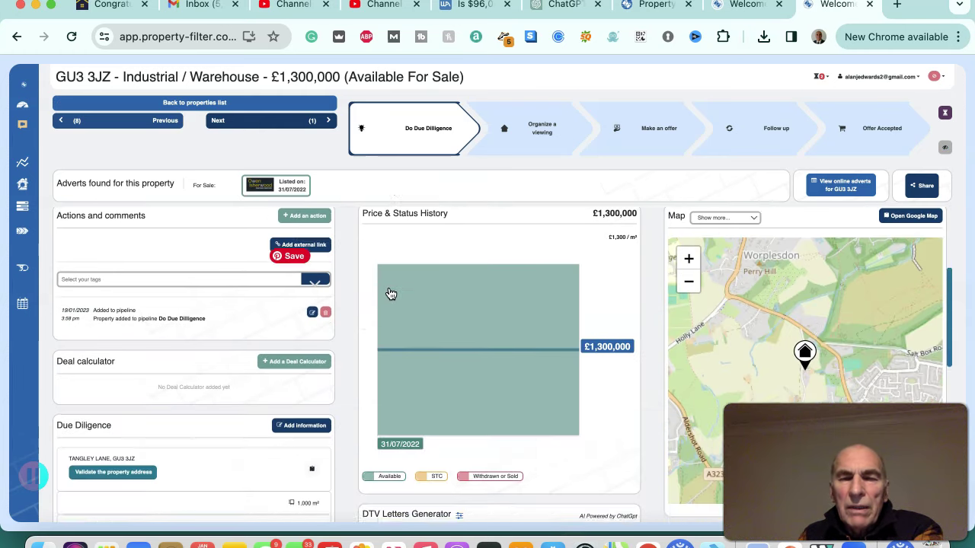
{"action": "scroll", "coordinate": [390, 294], "scroll_direction": "down", "scroll_amount": 1}
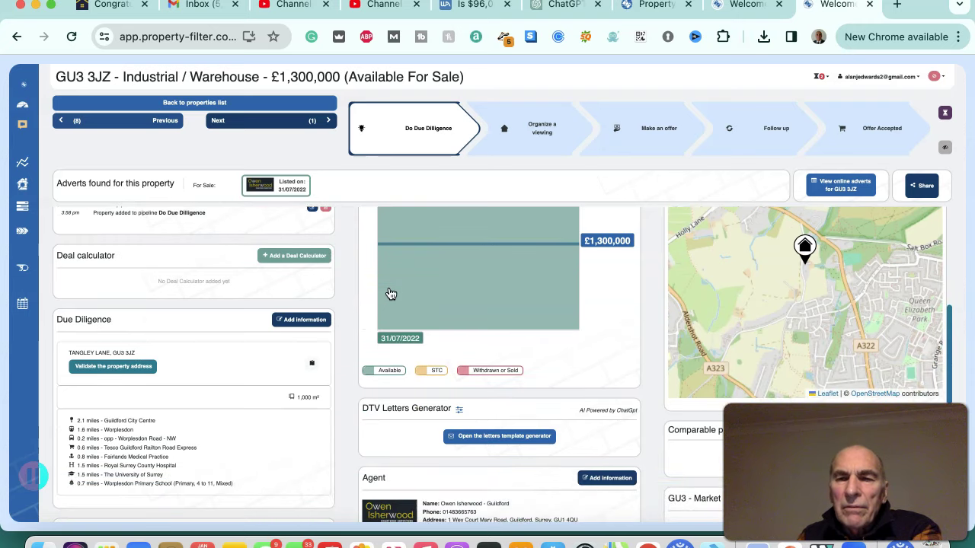
{"action": "scroll", "coordinate": [390, 294], "scroll_direction": "down", "scroll_amount": 2}
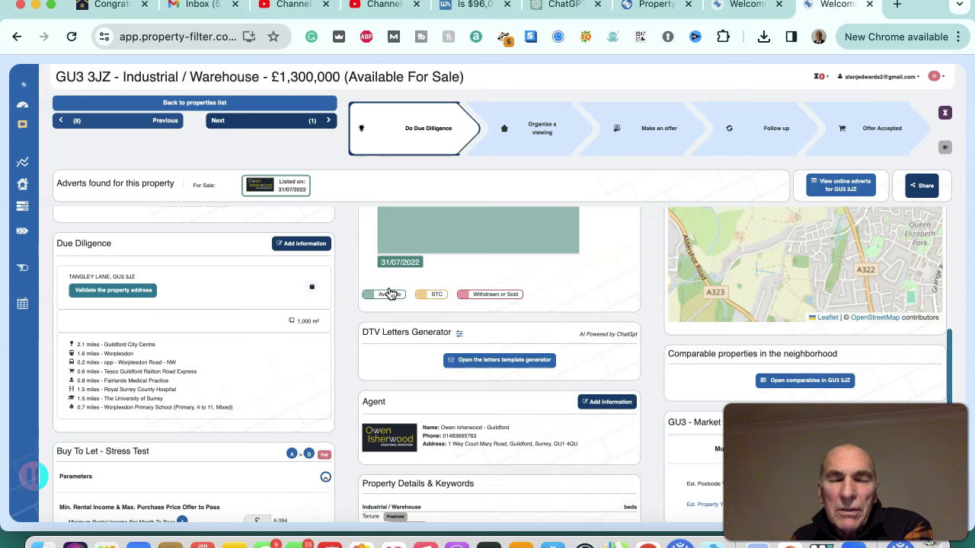
{"action": "scroll", "coordinate": [390, 294], "scroll_direction": "down", "scroll_amount": 1}
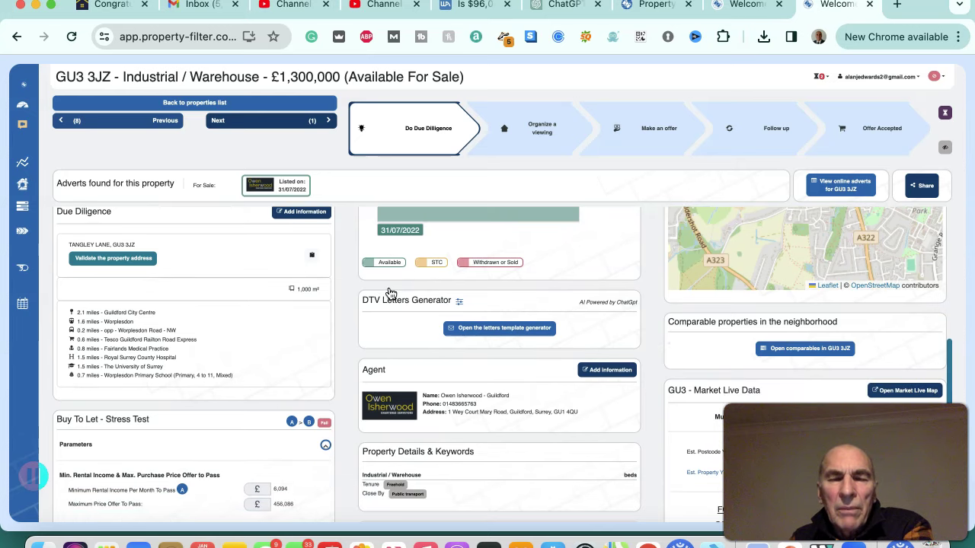
{"action": "scroll", "coordinate": [390, 294], "scroll_direction": "down", "scroll_amount": 5}
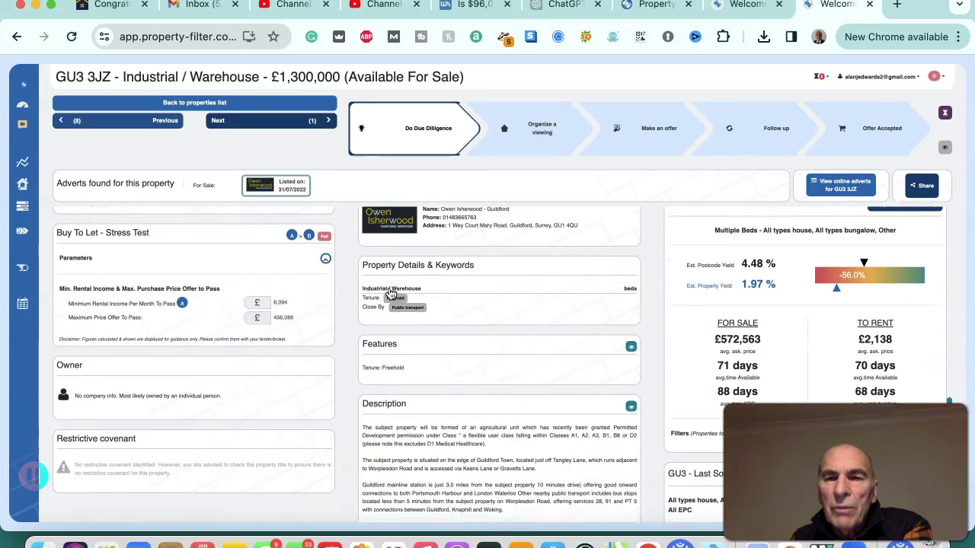
Review the warehouse property's photos, actions and comments, deal calculator and due diligence sections again
{"action": "scroll", "coordinate": [390, 294], "scroll_direction": "up", "scroll_amount": 6}
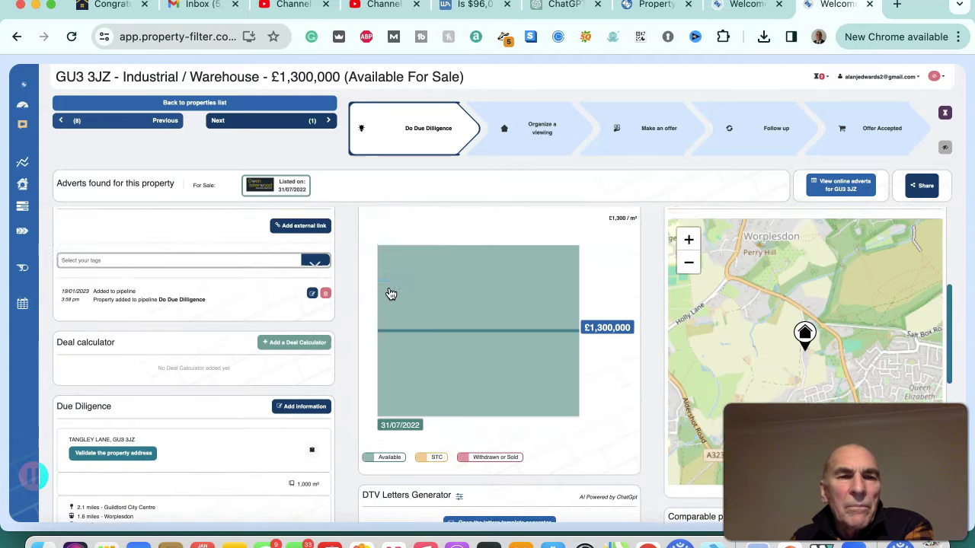
{"action": "scroll", "coordinate": [390, 294], "scroll_direction": "up", "scroll_amount": 5}
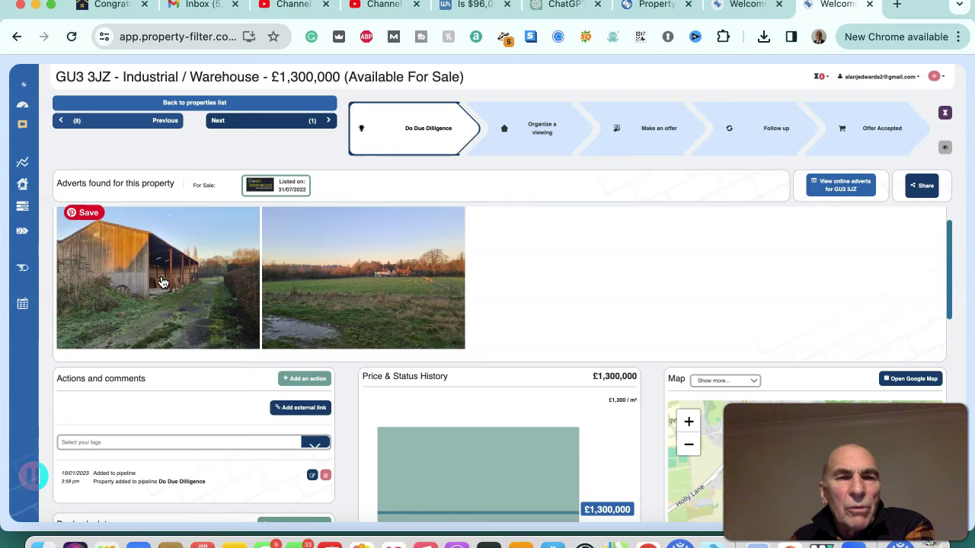
{"action": "scroll", "coordinate": [162, 283], "scroll_direction": "down", "scroll_amount": 2}
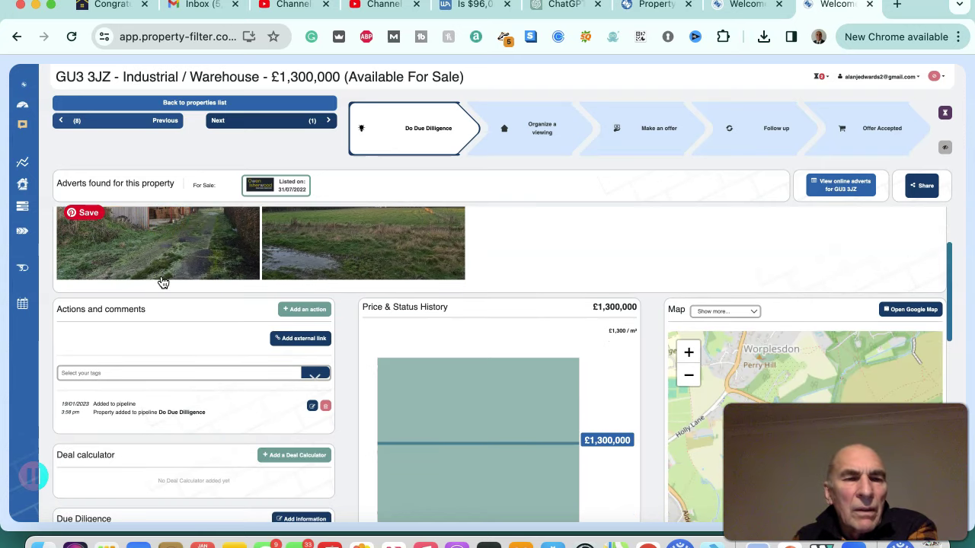
{"action": "scroll", "coordinate": [162, 282], "scroll_direction": "down", "scroll_amount": 2}
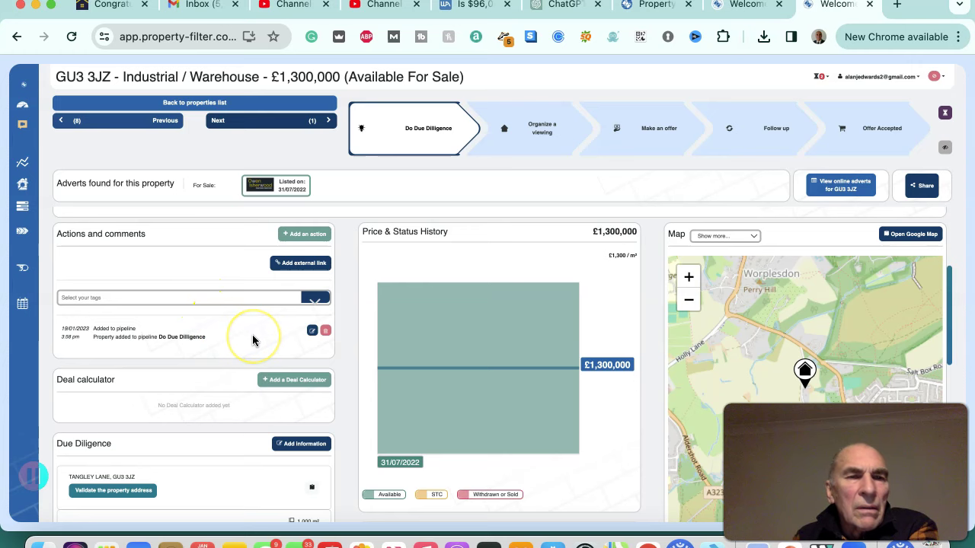
{"action": "scroll", "coordinate": [253, 339], "scroll_direction": "down", "scroll_amount": 2}
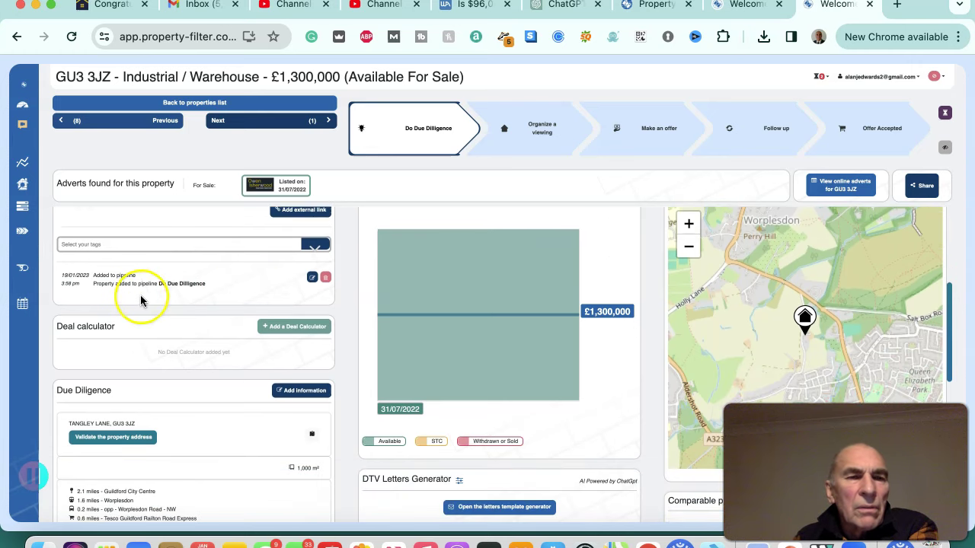
{"action": "scroll", "coordinate": [140, 301], "scroll_direction": "down", "scroll_amount": 3}
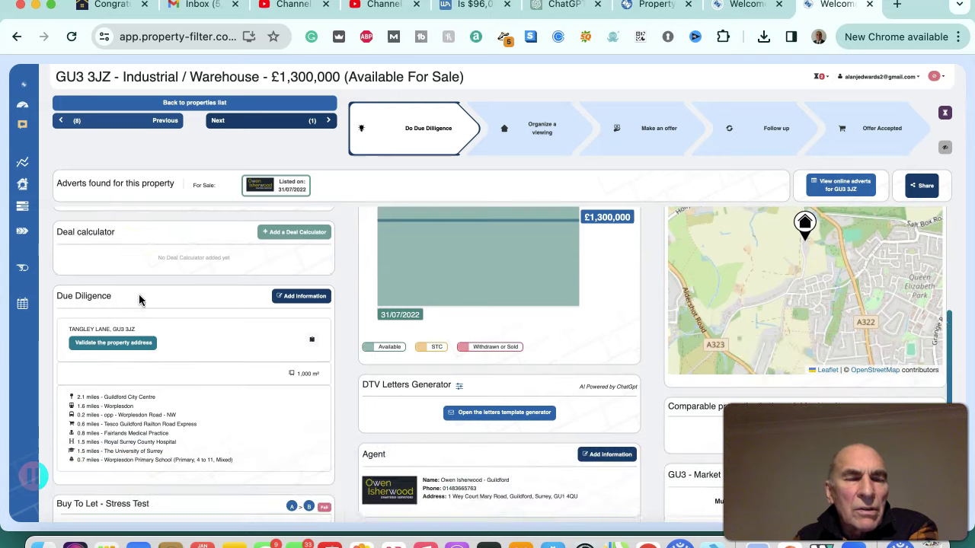
{"action": "scroll", "coordinate": [140, 299], "scroll_direction": "down", "scroll_amount": 1}
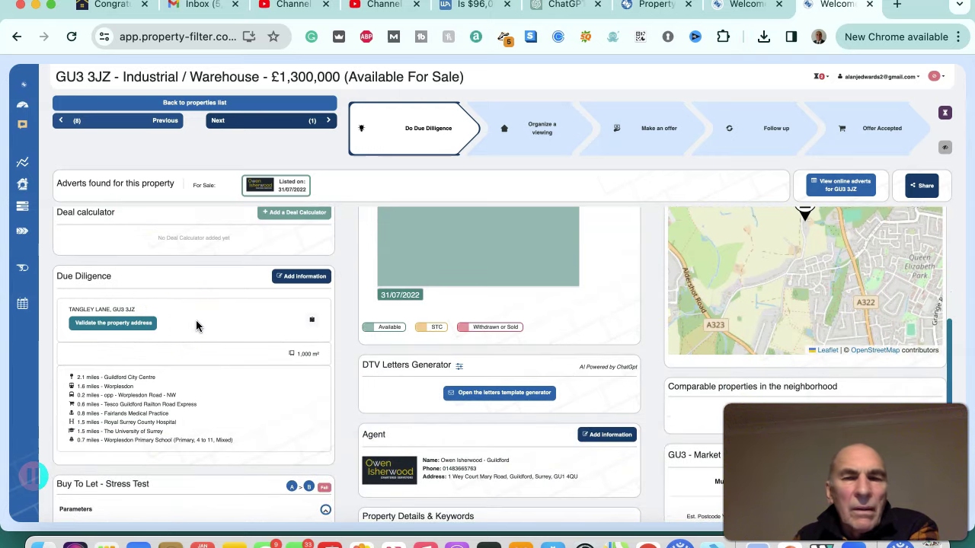
Enlarge the warehouse photo in the picture viewer, try to view the field photo, and close the viewer
{"action": "scroll", "coordinate": [197, 326], "scroll_direction": "up", "scroll_amount": 3}
{"action": "scroll", "coordinate": [196, 319], "scroll_direction": "up", "scroll_amount": 7}
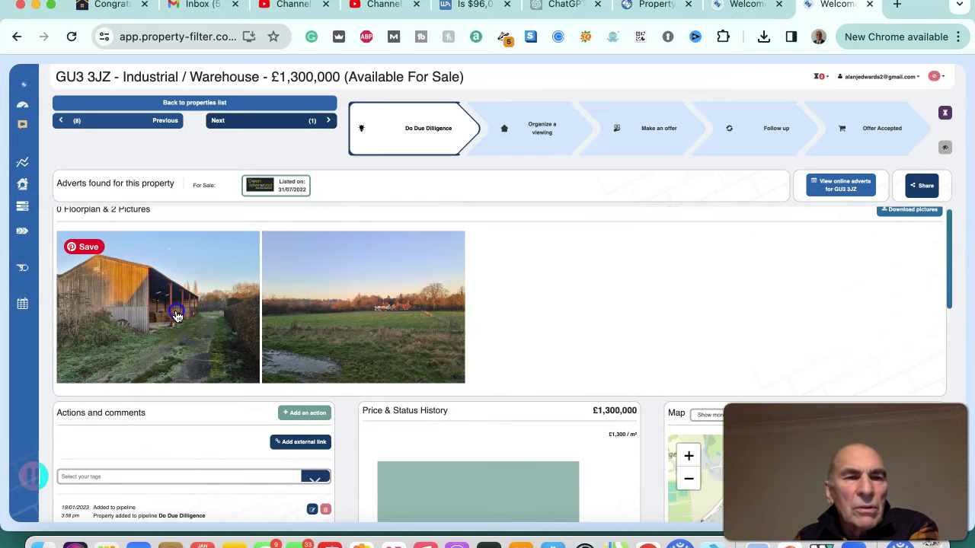
{"action": "left_click", "coordinate": [177, 316]}
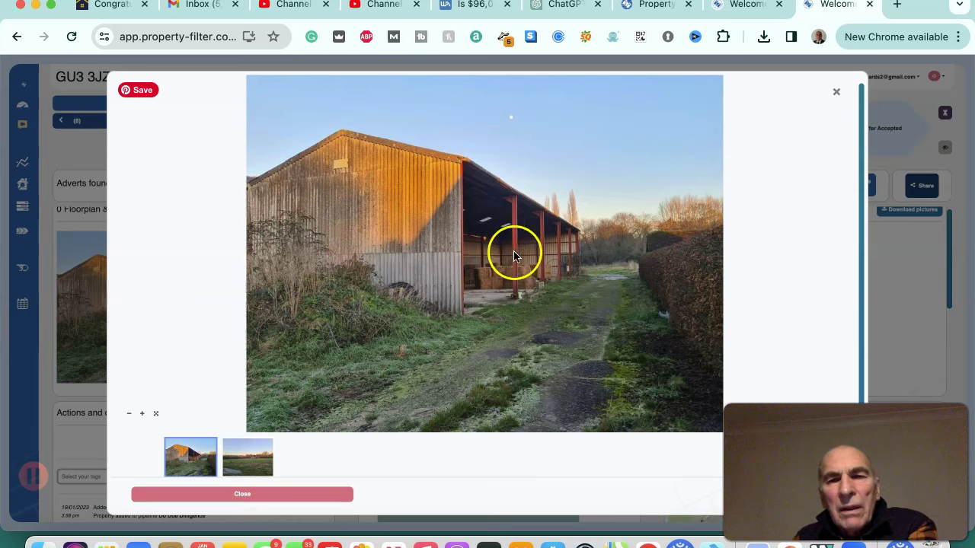
{"action": "scroll", "coordinate": [544, 274], "scroll_direction": "down", "scroll_amount": 5}
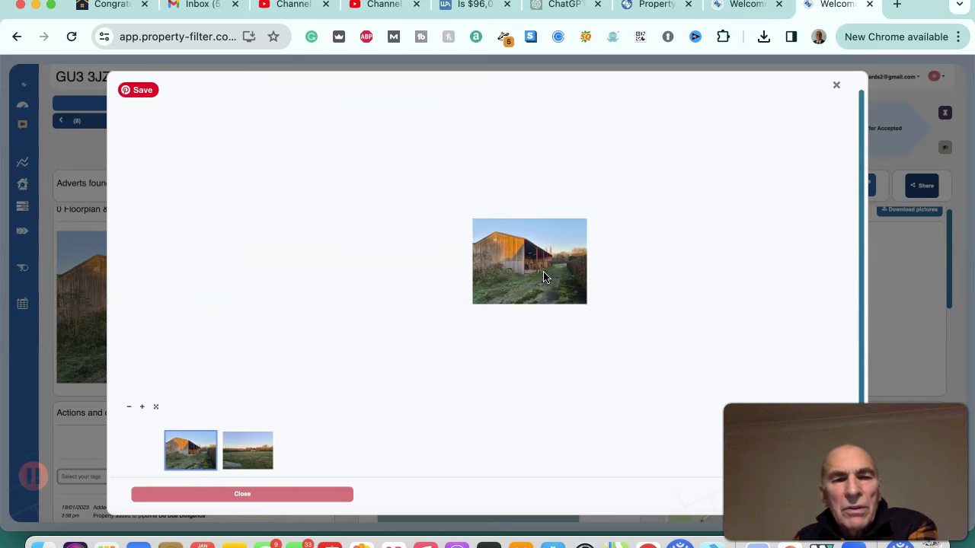
{"action": "left_click", "coordinate": [246, 450]}
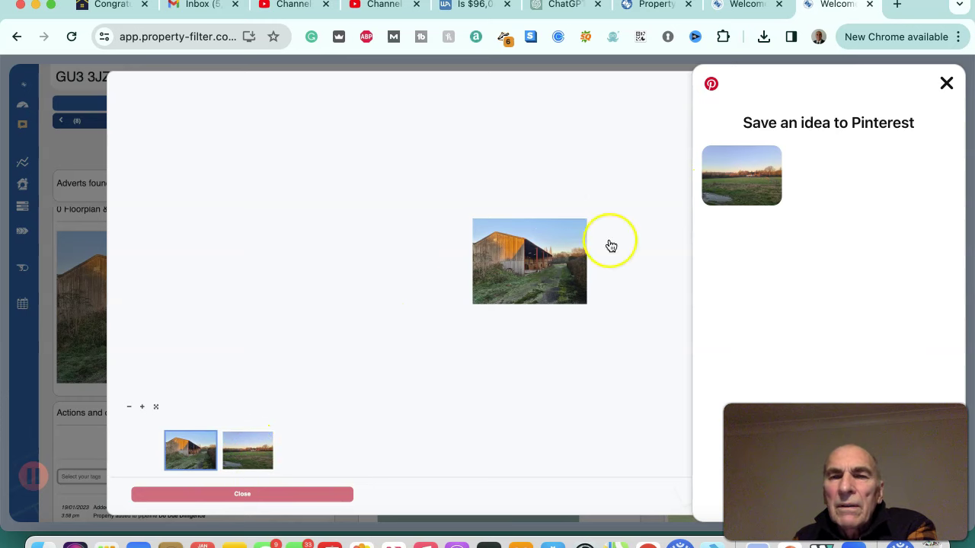
{"action": "left_click", "coordinate": [246, 449]}
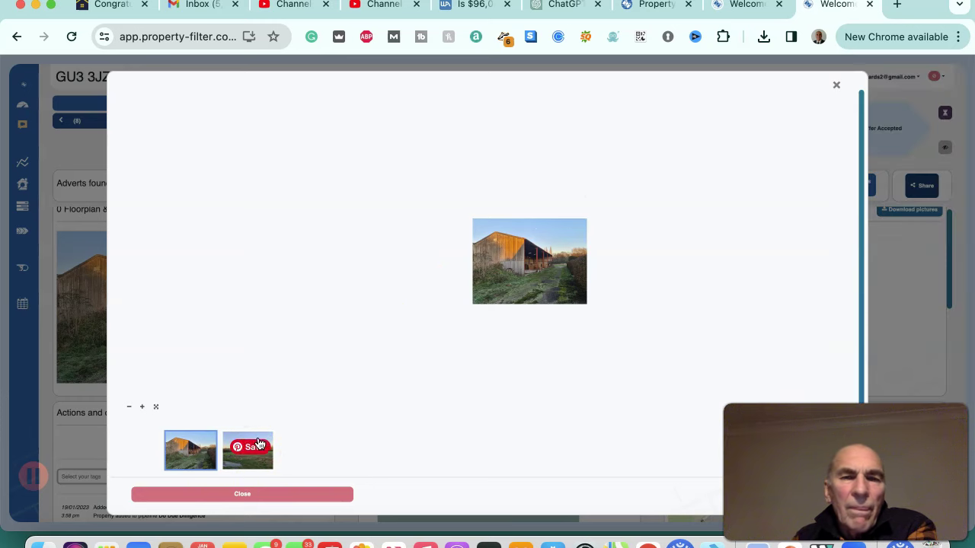
{"action": "left_click", "coordinate": [246, 495]}
Validate the warehouse property's address in the due diligence section using the first matching address offered
{"action": "scroll", "coordinate": [396, 328], "scroll_direction": "down", "scroll_amount": 5}
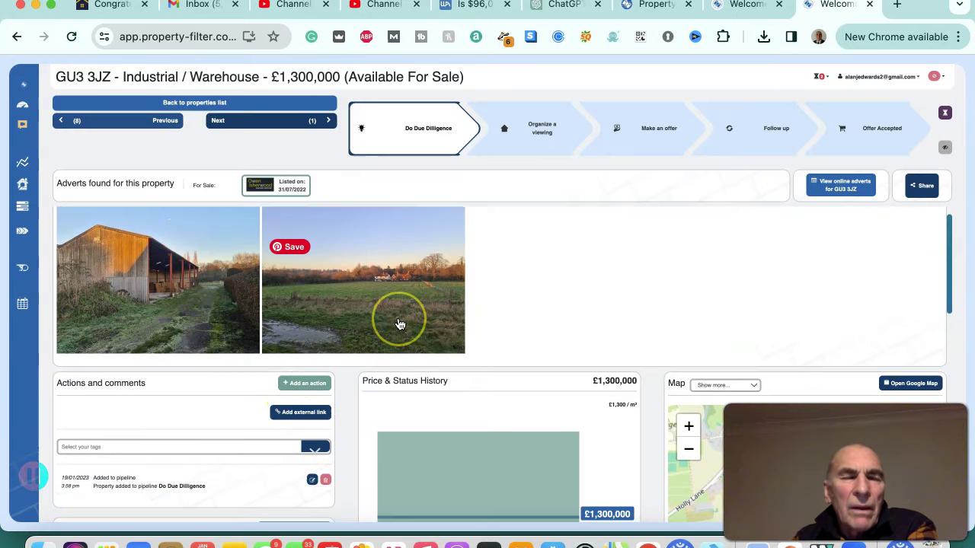
{"action": "scroll", "coordinate": [400, 325], "scroll_direction": "down", "scroll_amount": 2}
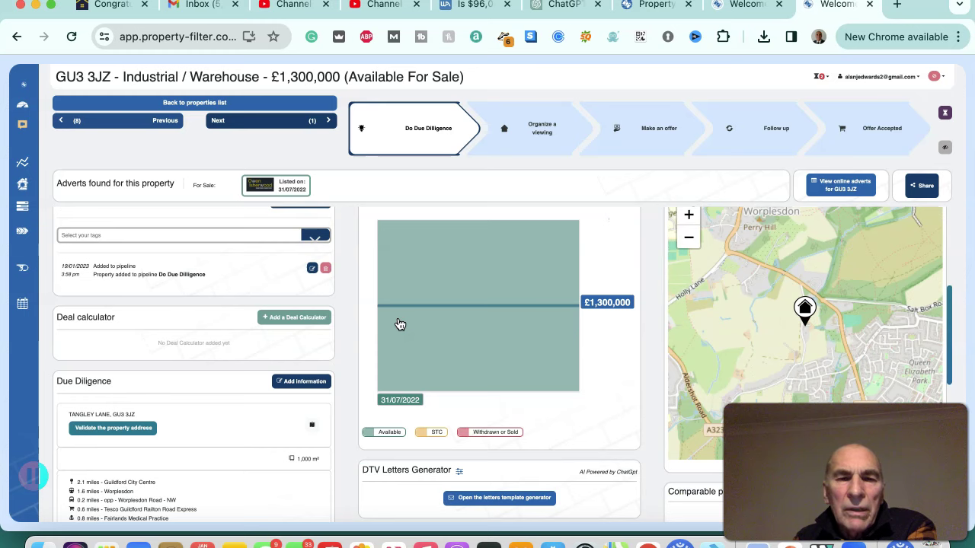
{"action": "scroll", "coordinate": [400, 325], "scroll_direction": "down", "scroll_amount": 3}
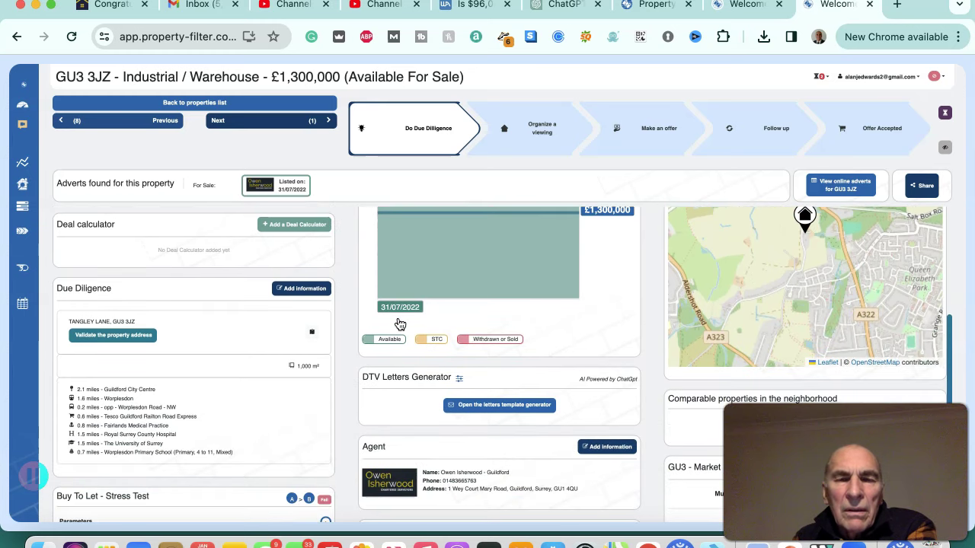
{"action": "scroll", "coordinate": [400, 324], "scroll_direction": "up", "scroll_amount": 10}
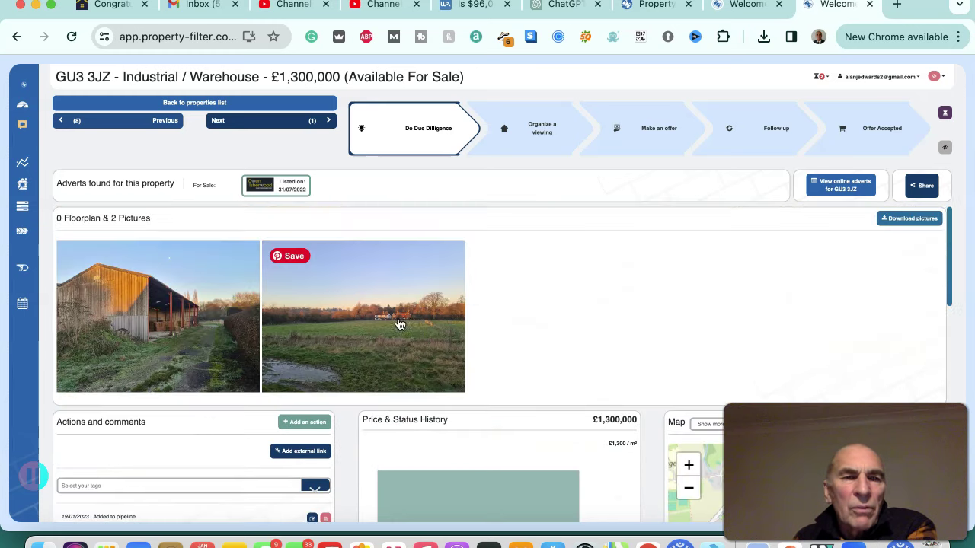
{"action": "left_click", "coordinate": [196, 349]}
{"action": "scroll", "coordinate": [114, 354], "scroll_direction": "down", "scroll_amount": 10}
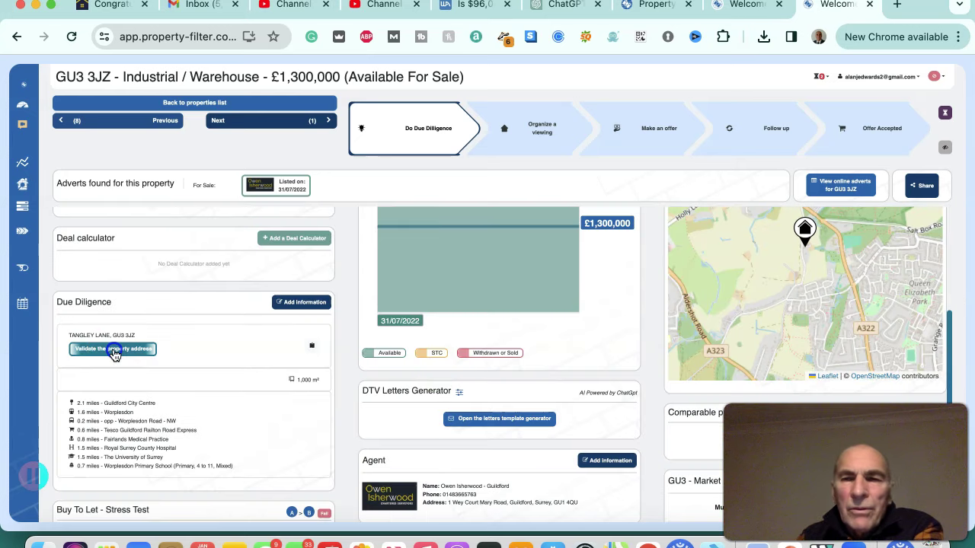
{"action": "left_click", "coordinate": [114, 352]}
{"action": "left_click", "coordinate": [448, 255]}
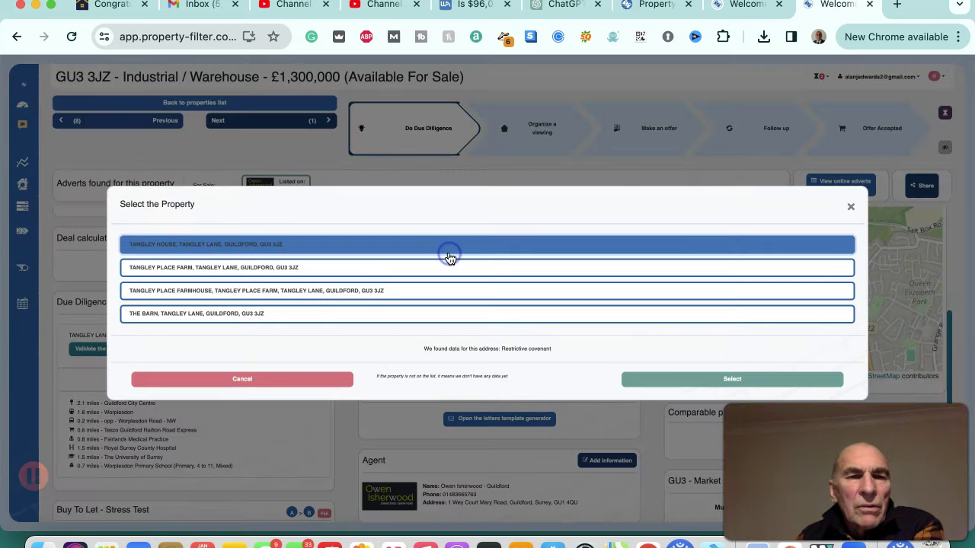
{"action": "left_click", "coordinate": [707, 381]}
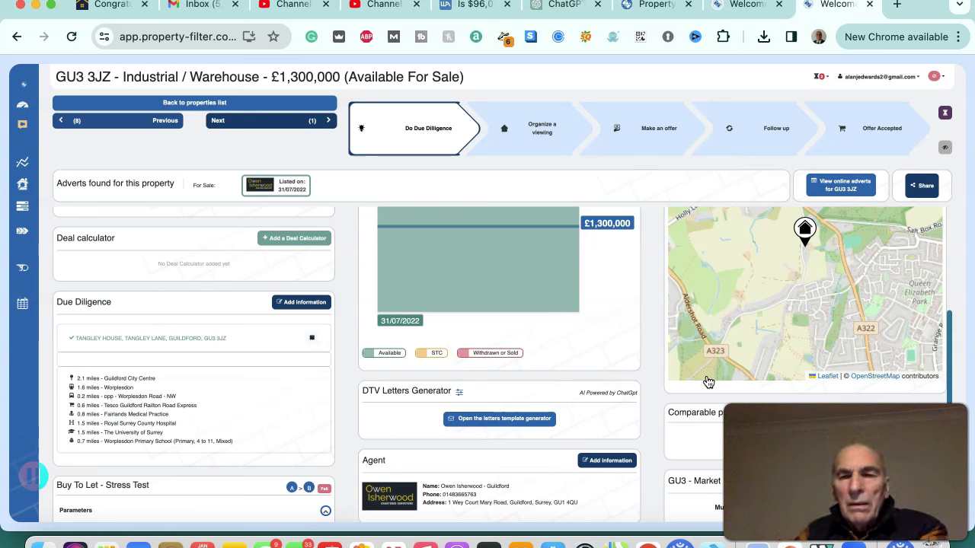
Examine the warehouse property's surroundings on the location map at closer and wider zoom levels
{"action": "scroll", "coordinate": [709, 379], "scroll_direction": "up", "scroll_amount": 2}
{"action": "scroll", "coordinate": [708, 381], "scroll_direction": "up", "scroll_amount": 3}
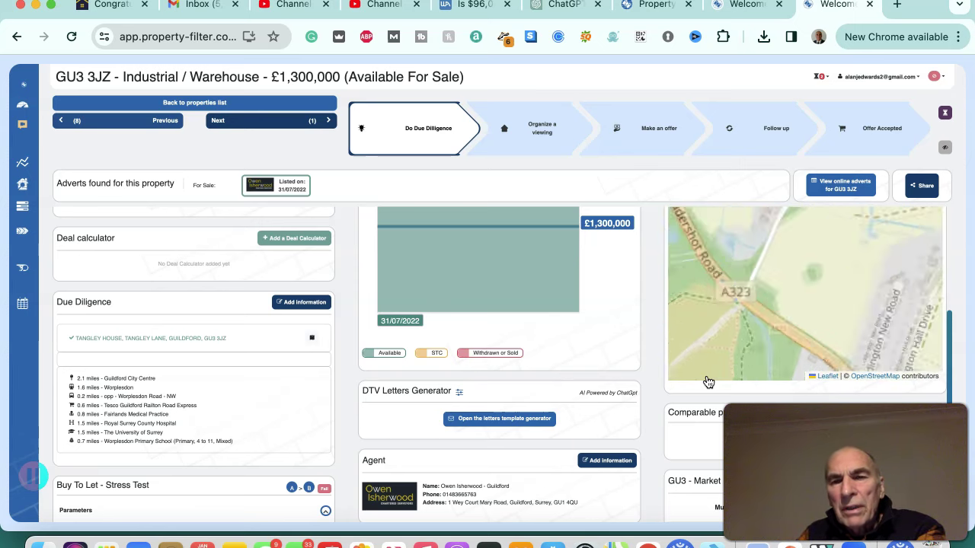
{"action": "scroll", "coordinate": [690, 320], "scroll_direction": "down", "scroll_amount": 2}
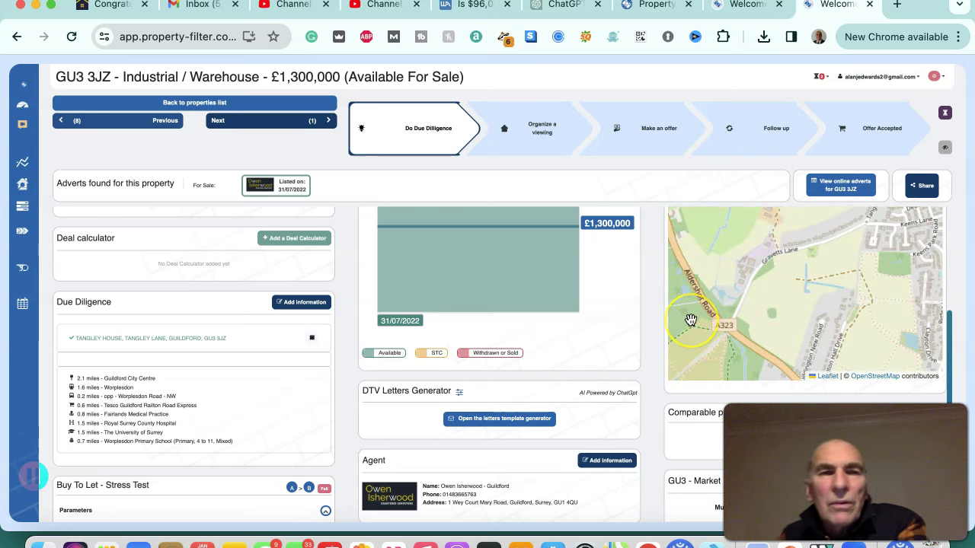
{"action": "scroll", "coordinate": [690, 319], "scroll_direction": "down", "scroll_amount": 3}
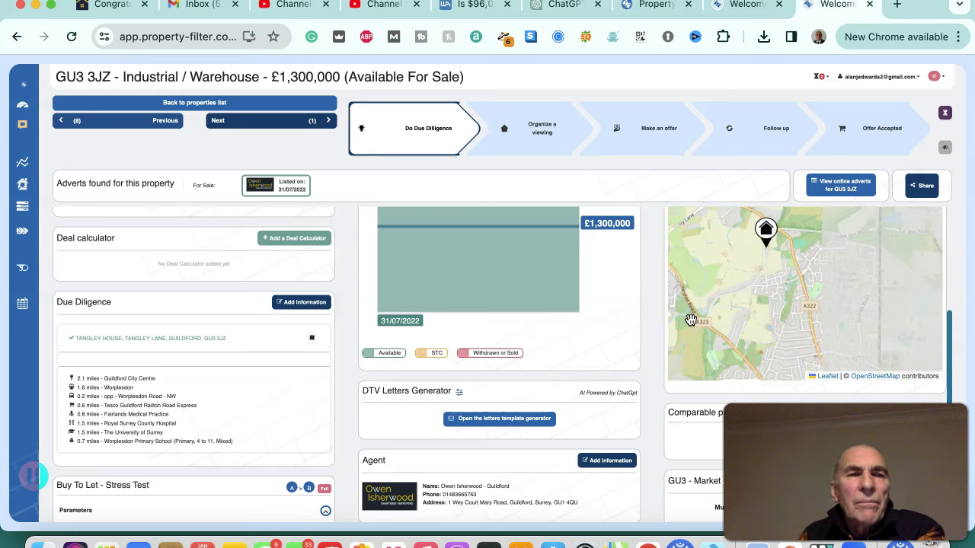
{"action": "scroll", "coordinate": [690, 320], "scroll_direction": "down", "scroll_amount": 3}
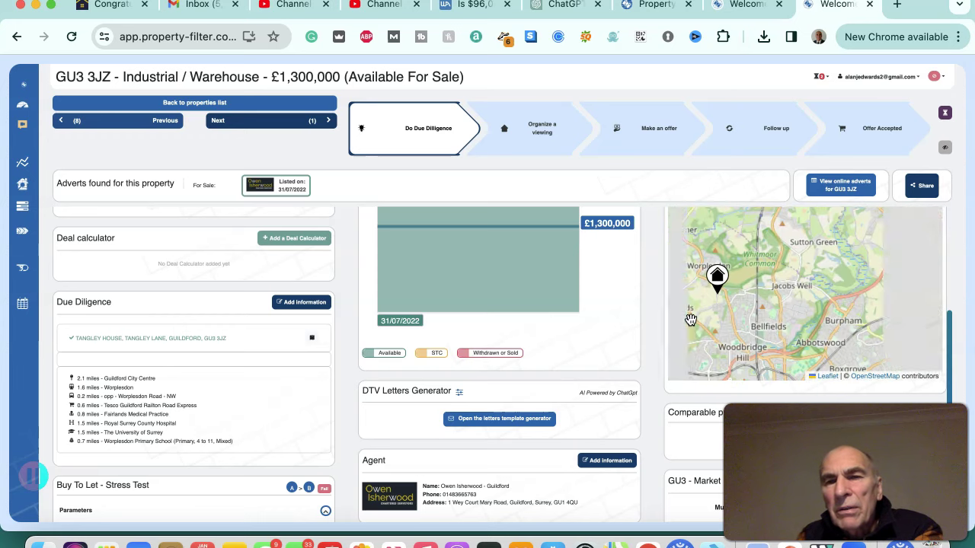
{"action": "scroll", "coordinate": [690, 320], "scroll_direction": "up", "scroll_amount": 2}
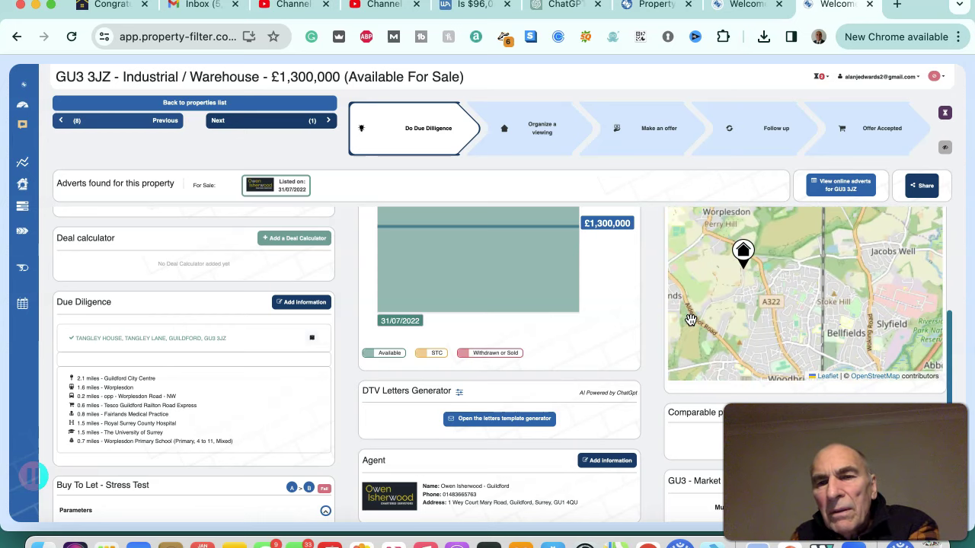
{"action": "scroll", "coordinate": [690, 320], "scroll_direction": "up", "scroll_amount": 1}
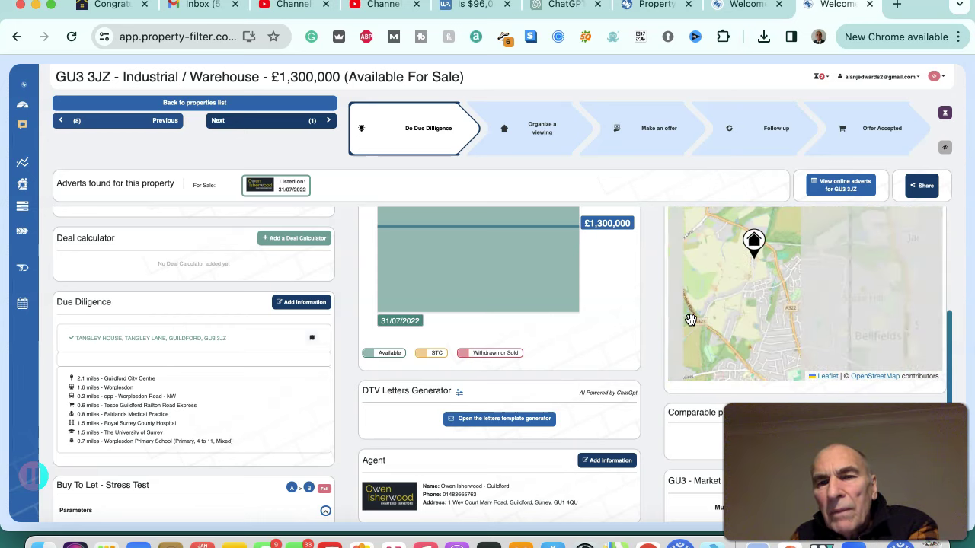
{"action": "scroll", "coordinate": [690, 320], "scroll_direction": "down", "scroll_amount": 1}
{"action": "scroll", "coordinate": [690, 320], "scroll_direction": "up", "scroll_amount": 1}
{"action": "scroll", "coordinate": [690, 319], "scroll_direction": "down", "scroll_amount": 2}
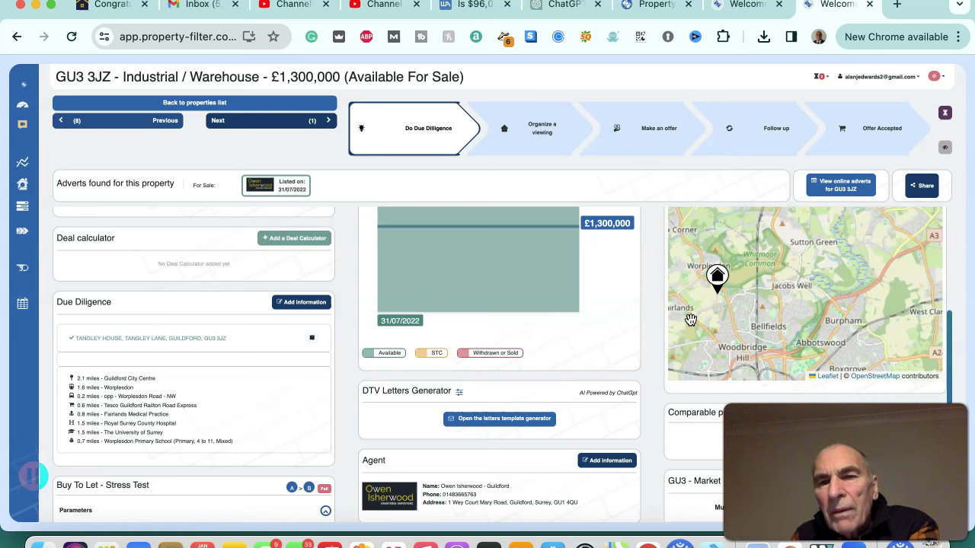
{"action": "left_click", "coordinate": [708, 316]}
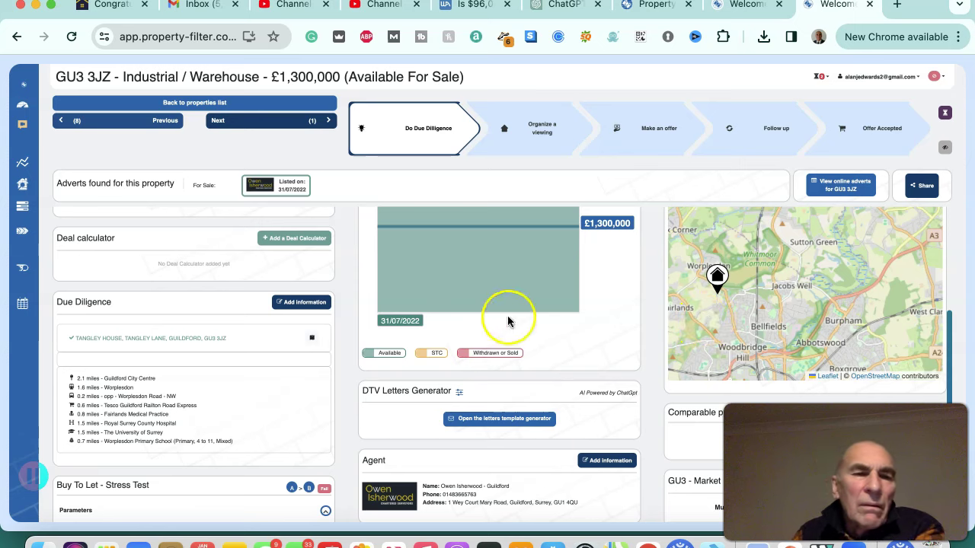
Review the distances to nearby amenities in the due diligence section and return to the property photos
{"action": "scroll", "coordinate": [173, 347], "scroll_direction": "down", "scroll_amount": 1}
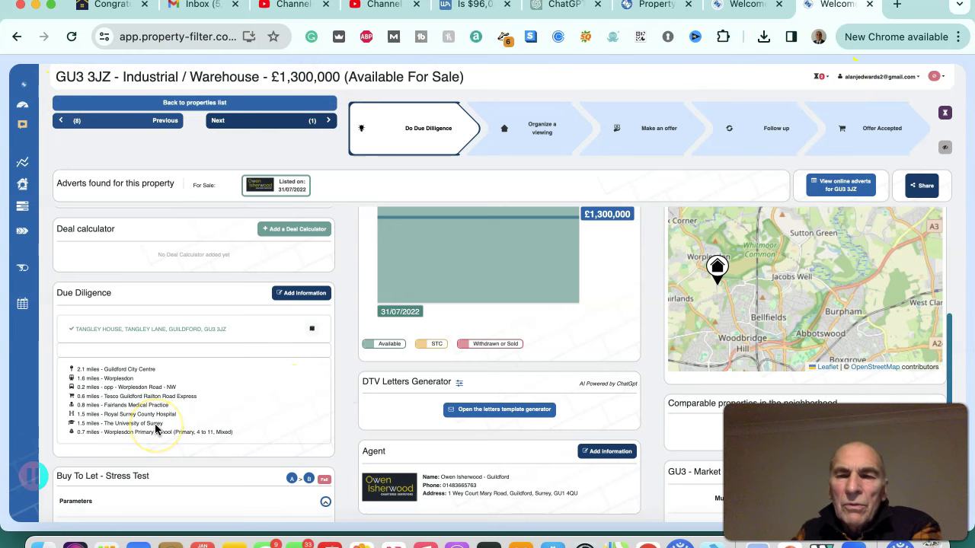
{"action": "mouse_move", "coordinate": [155, 430]}
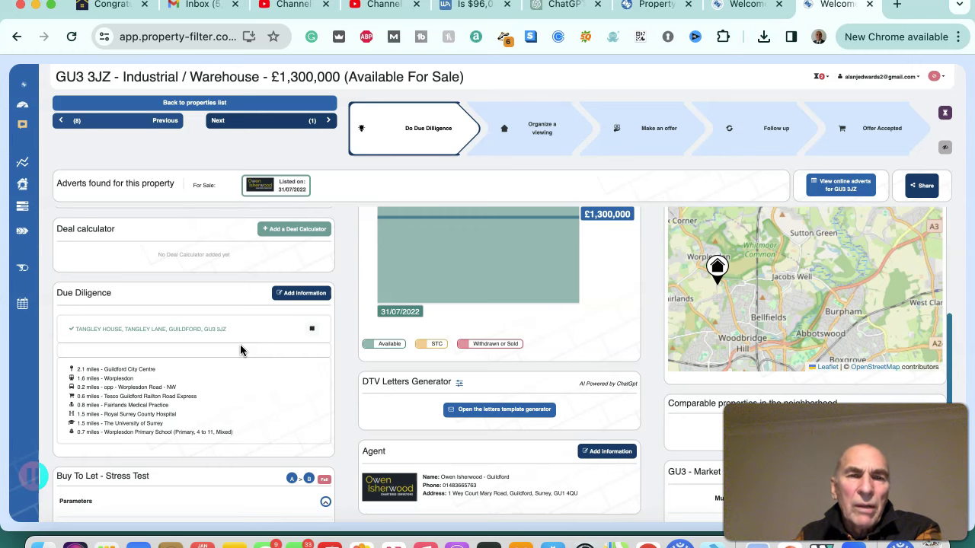
{"action": "scroll", "coordinate": [240, 344], "scroll_direction": "up", "scroll_amount": 8}
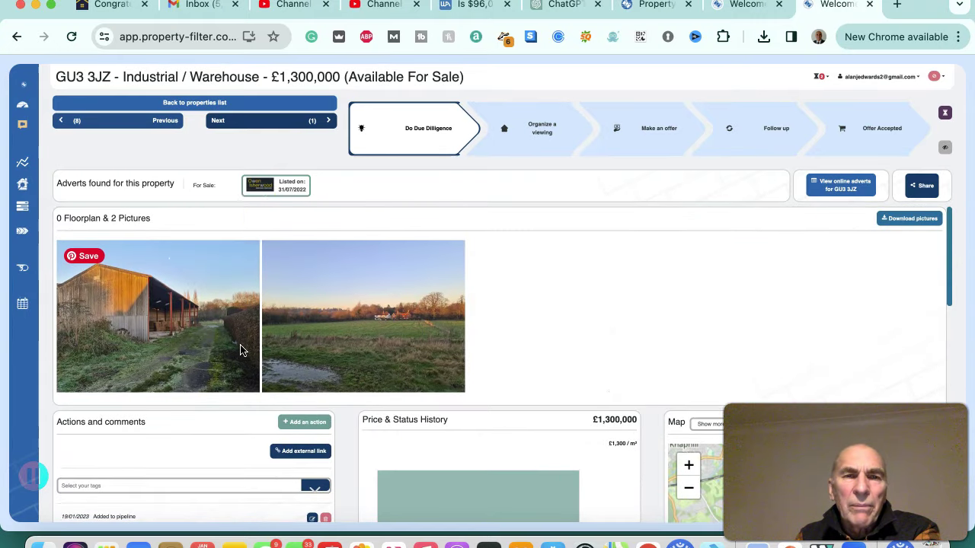